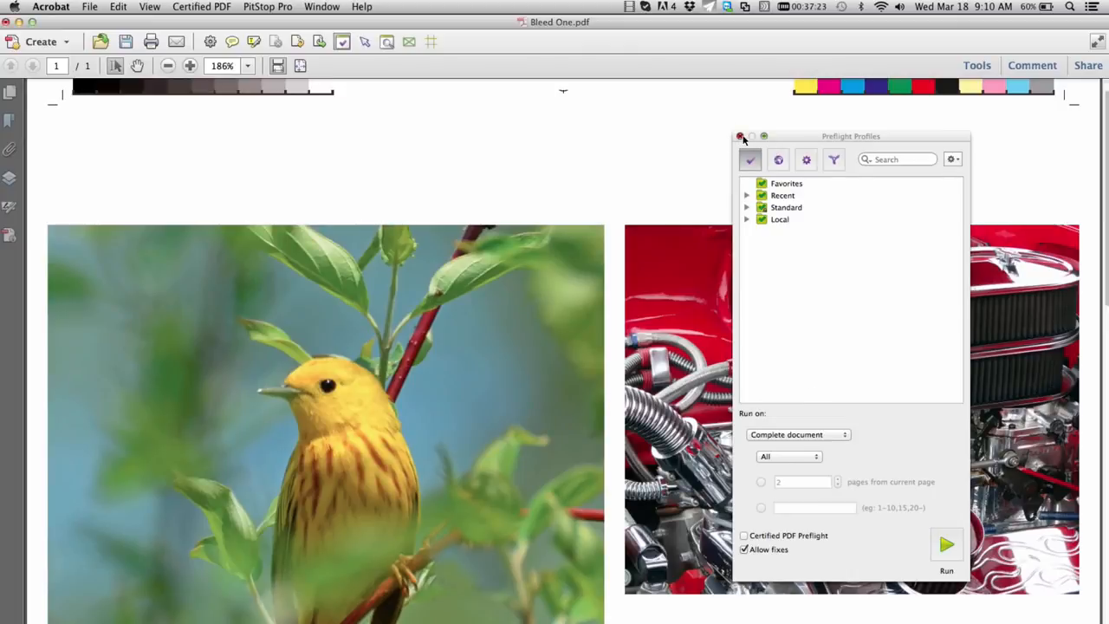
- Close the preflight profiles window and display the page boxes of Bleed One.pdf
left_click(741, 137)
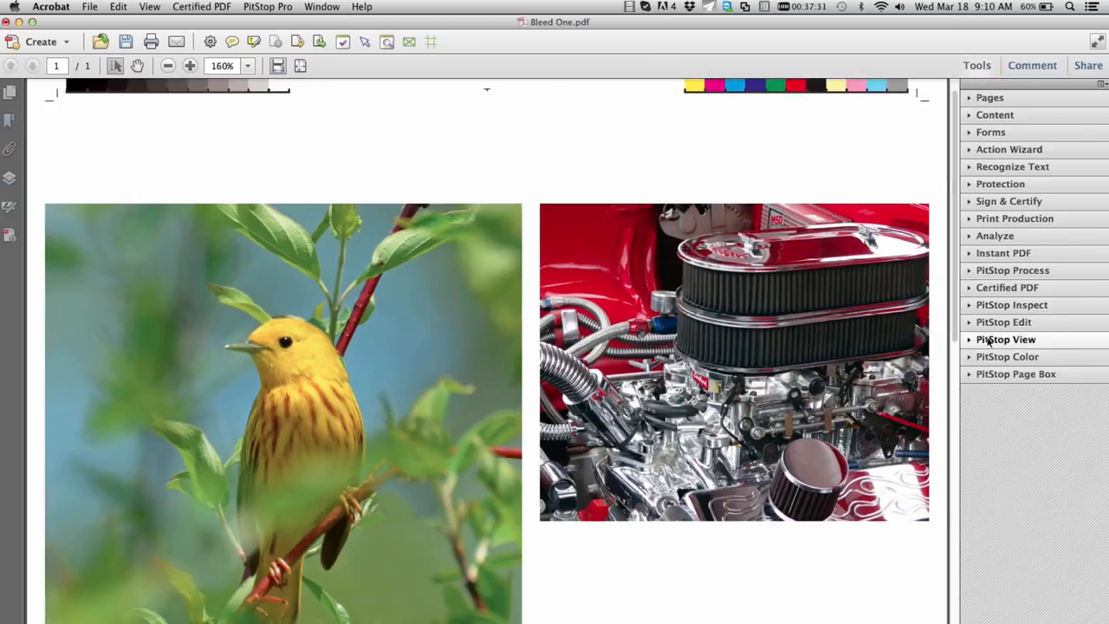
left_click(972, 341)
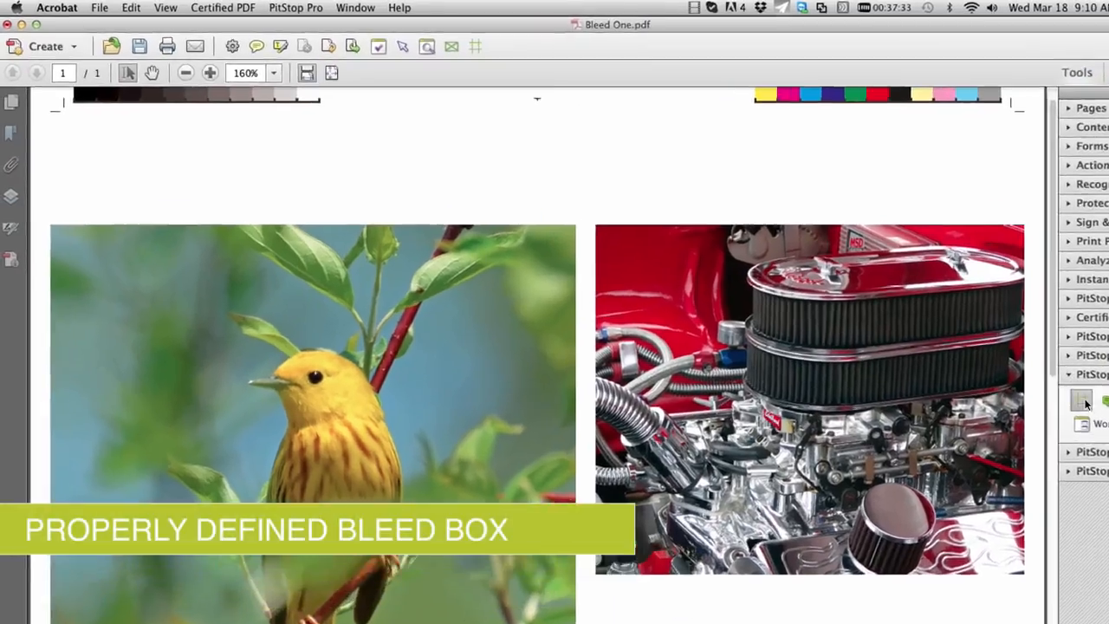
left_click(983, 364)
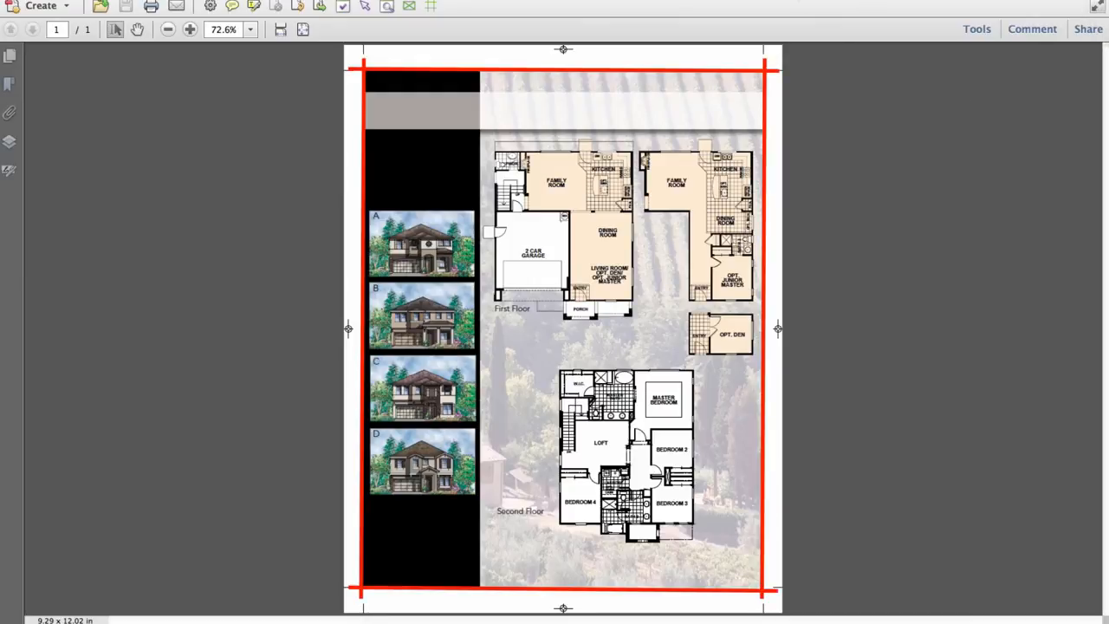
- Display the page boxes of the floor plan document
left_click(977, 29)
left_click(969, 304)
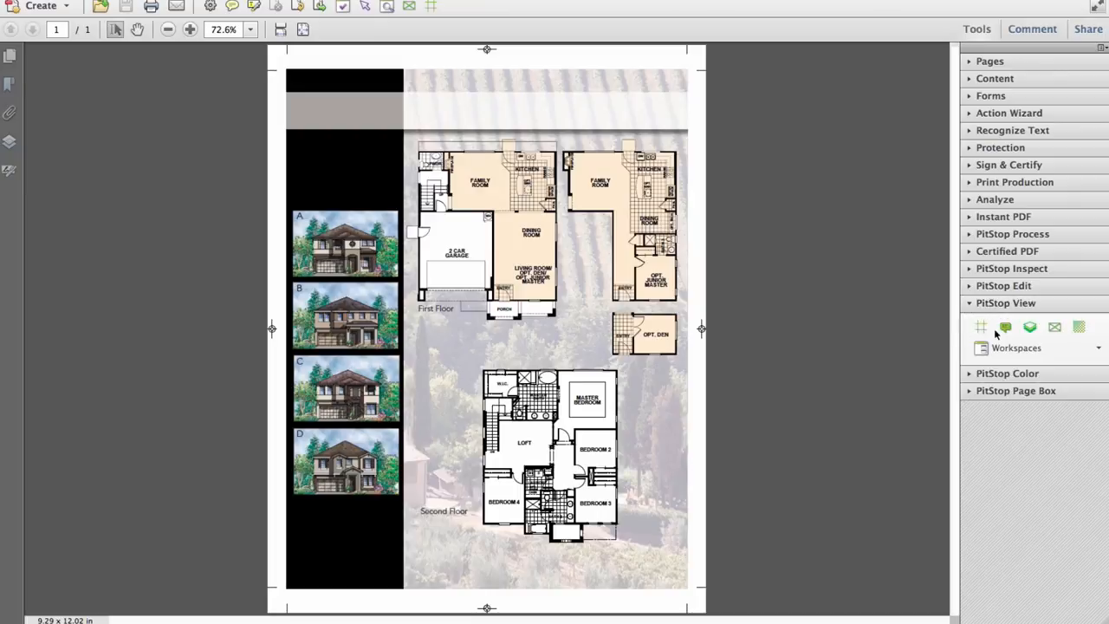
left_click(980, 330)
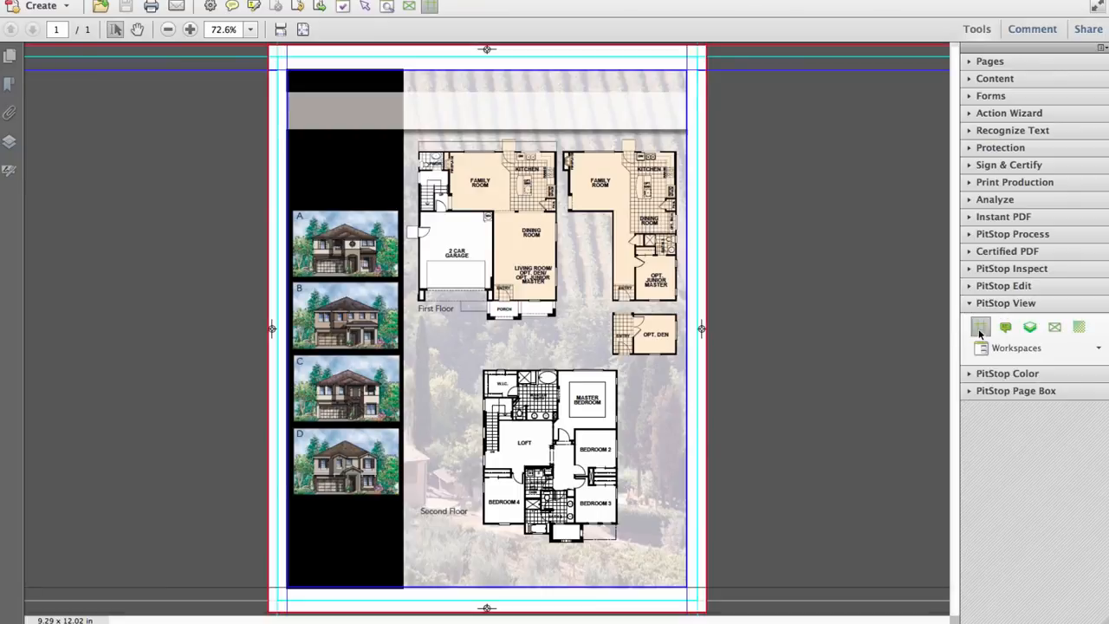
left_click(976, 31)
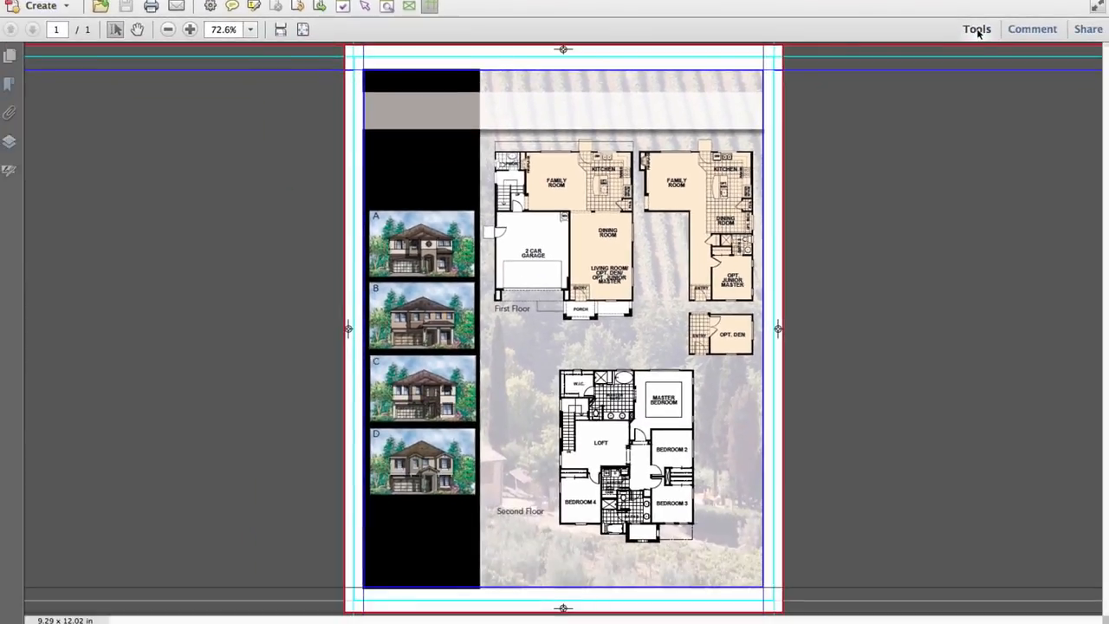
- Inspect the floor plan page in wireframe view for artwork extending beyond the trim box
left_click(978, 30)
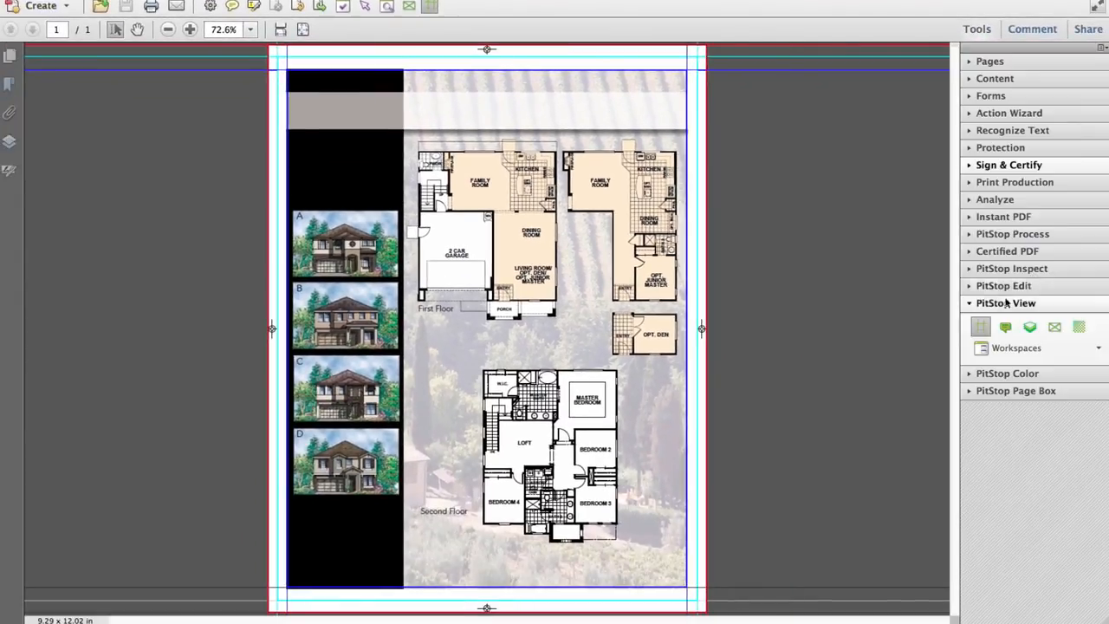
left_click(1055, 328)
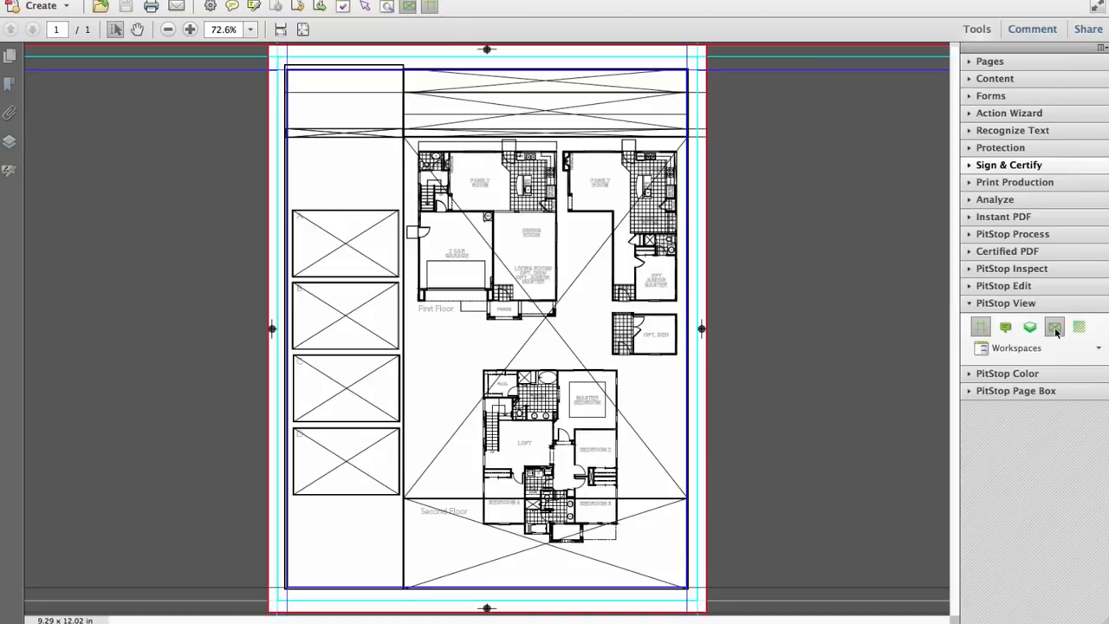
left_click(979, 31)
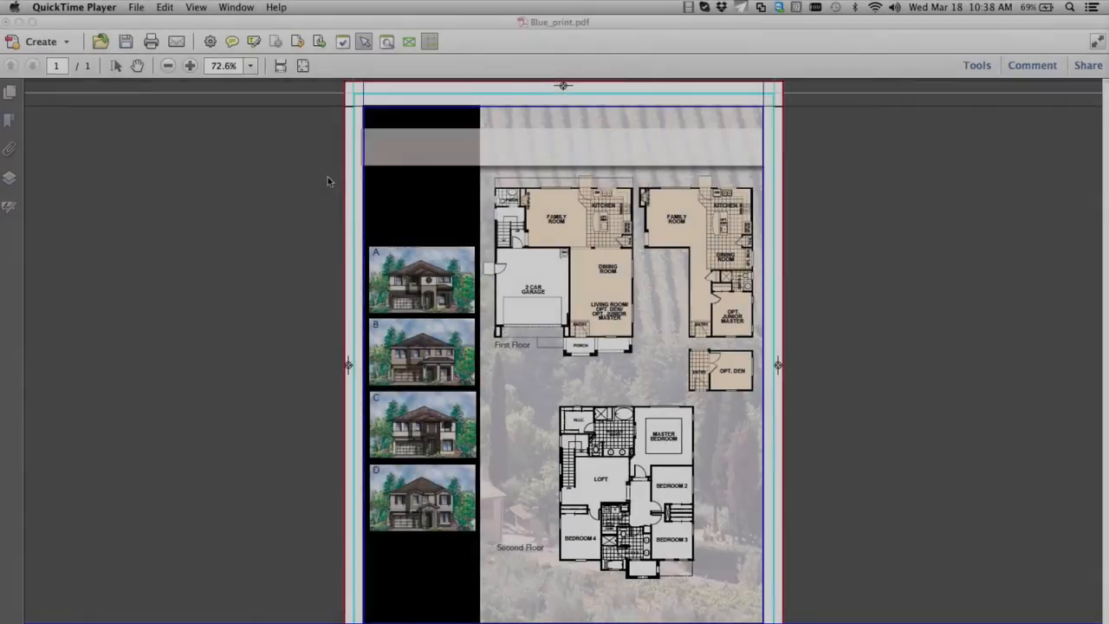
- Try to stretch the outer edge of the black column with the four house pictures past the bleed box
left_click(327, 177)
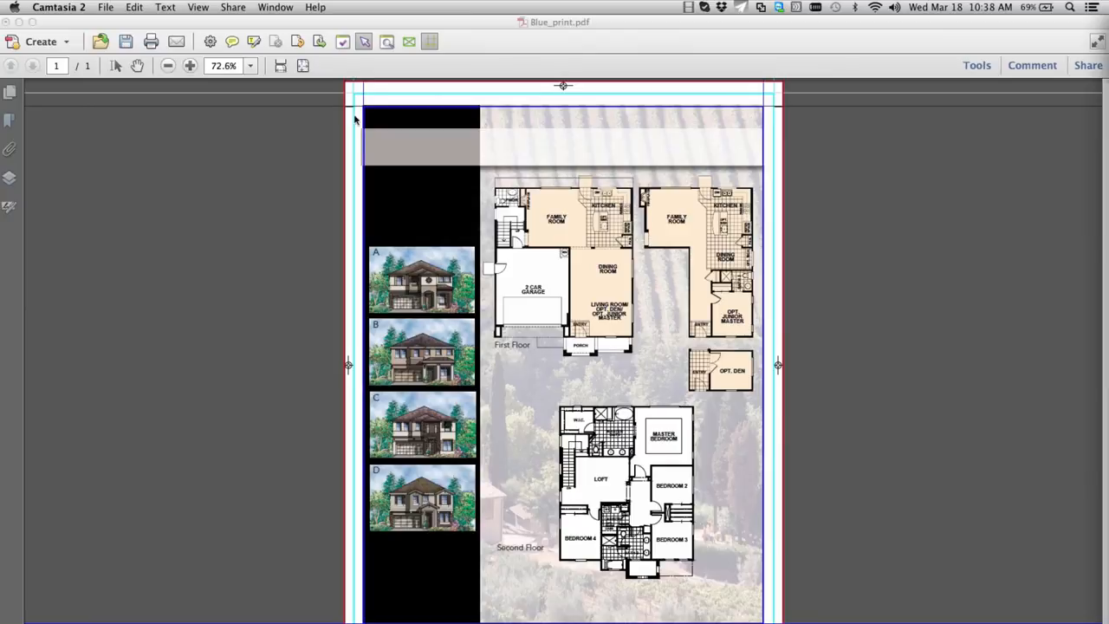
left_click(376, 374)
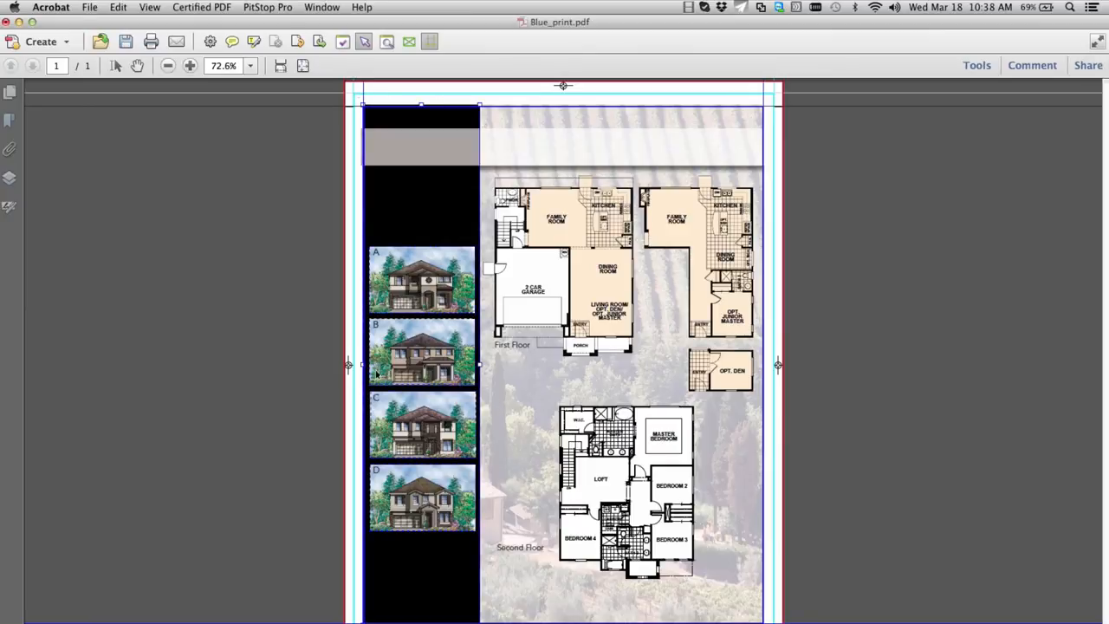
left_click_drag(363, 365, 347, 367)
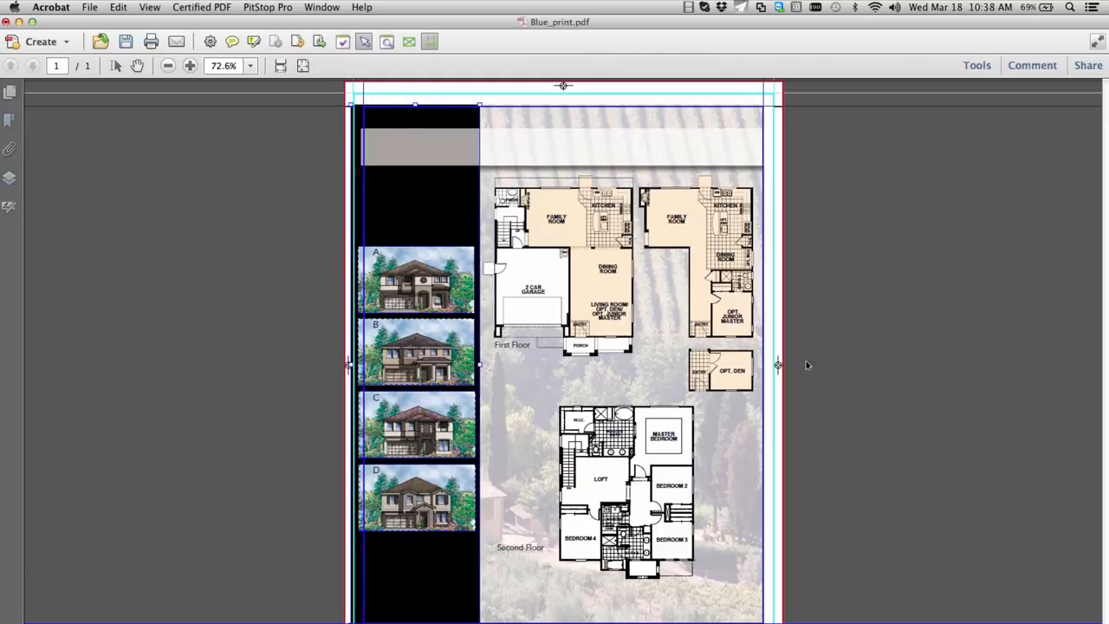
- Run the Add Bleed action list on the complete floor plan document
key("super+Tab")
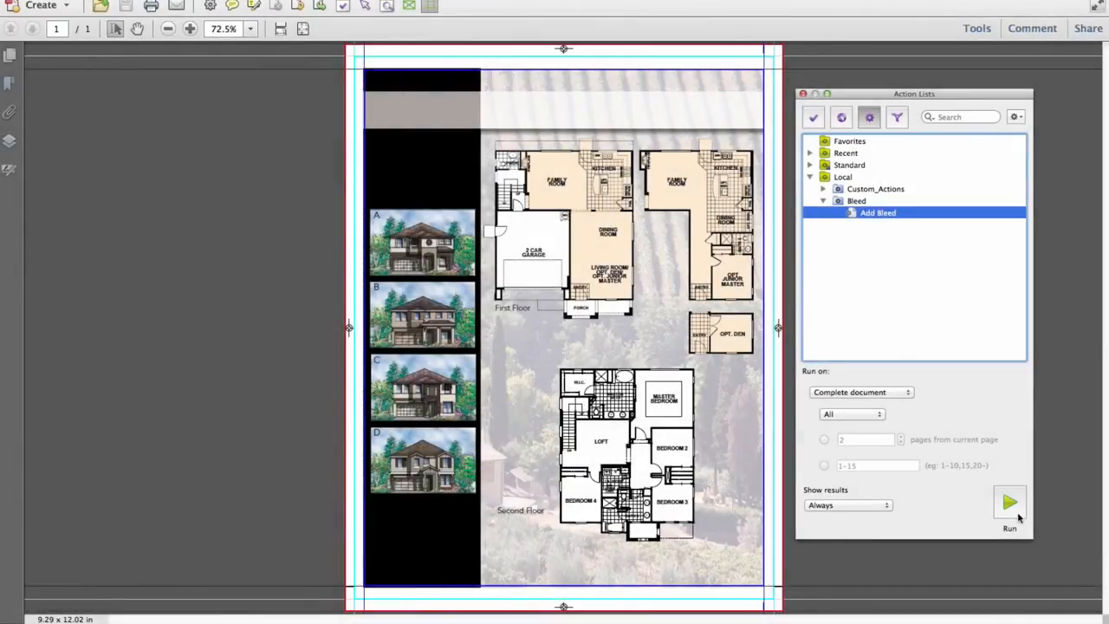
left_click(1010, 506)
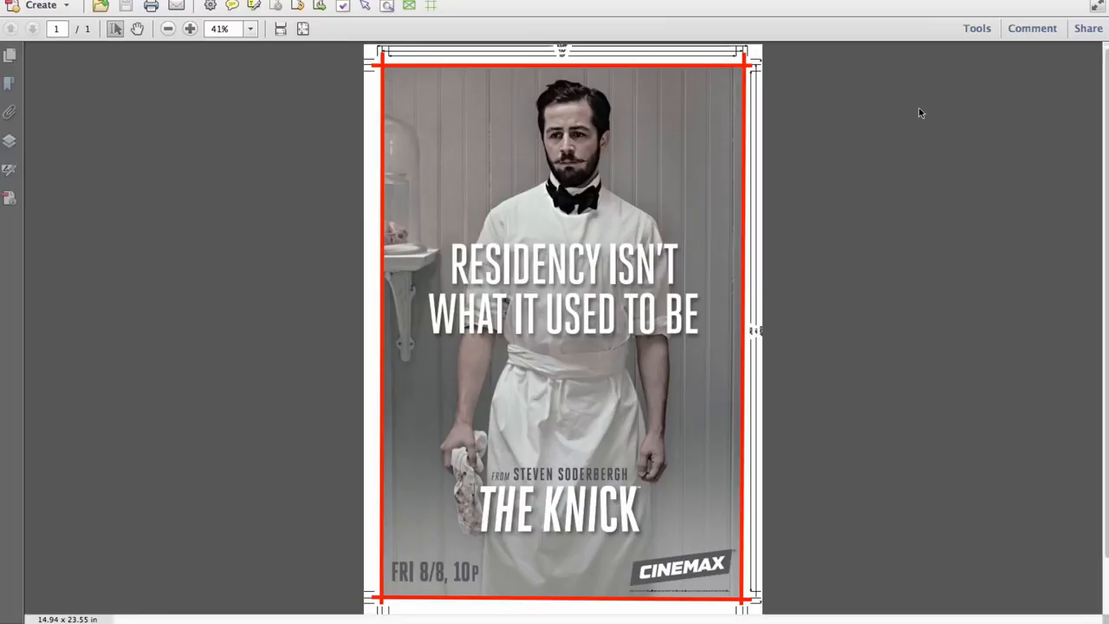
- Display the page boxes of The Knick poster and inspect its artwork in wireframe view
left_click(976, 28)
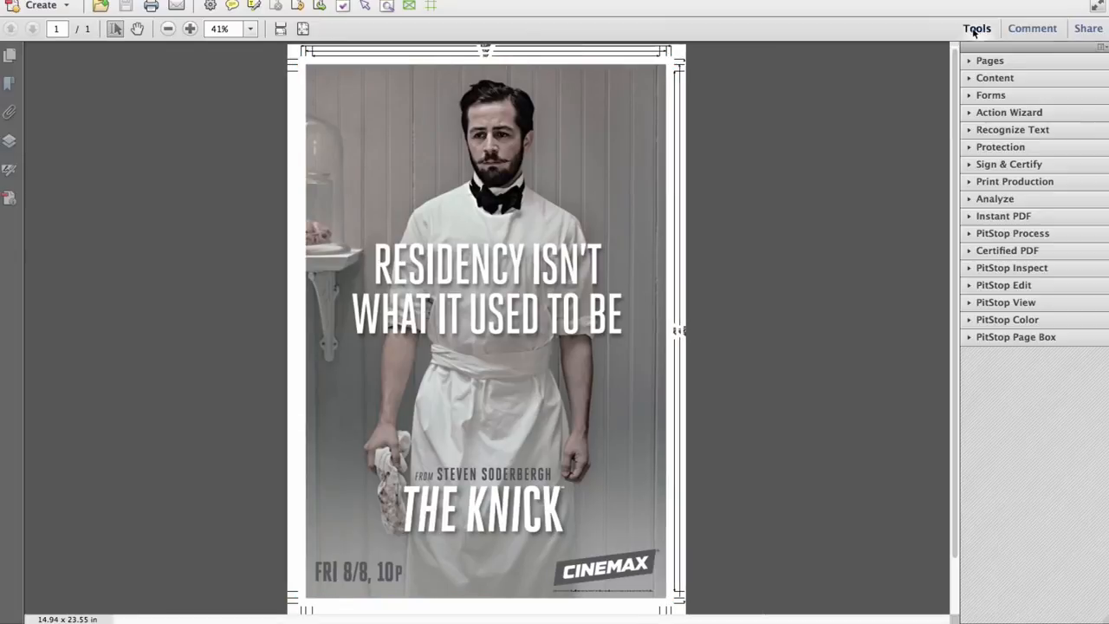
left_click(1005, 302)
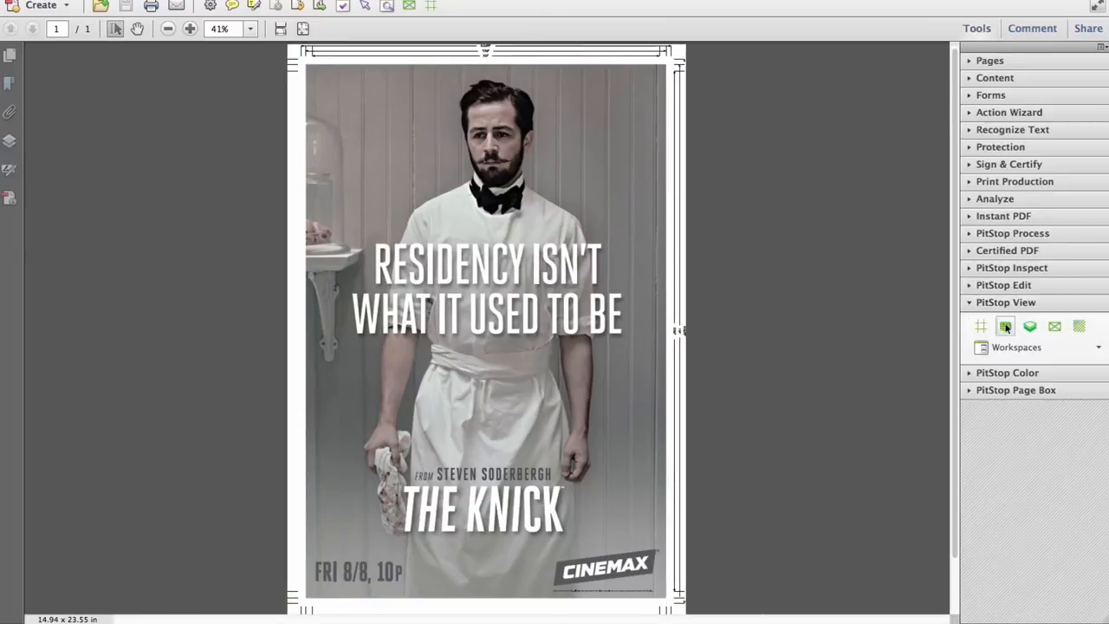
left_click(981, 325)
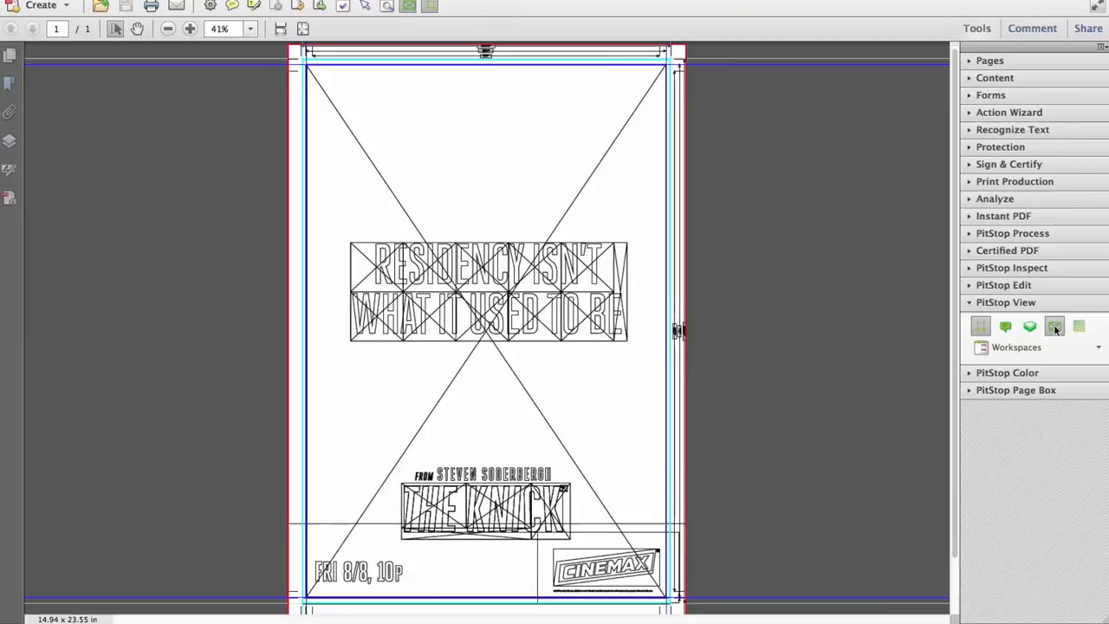
left_click(1055, 327)
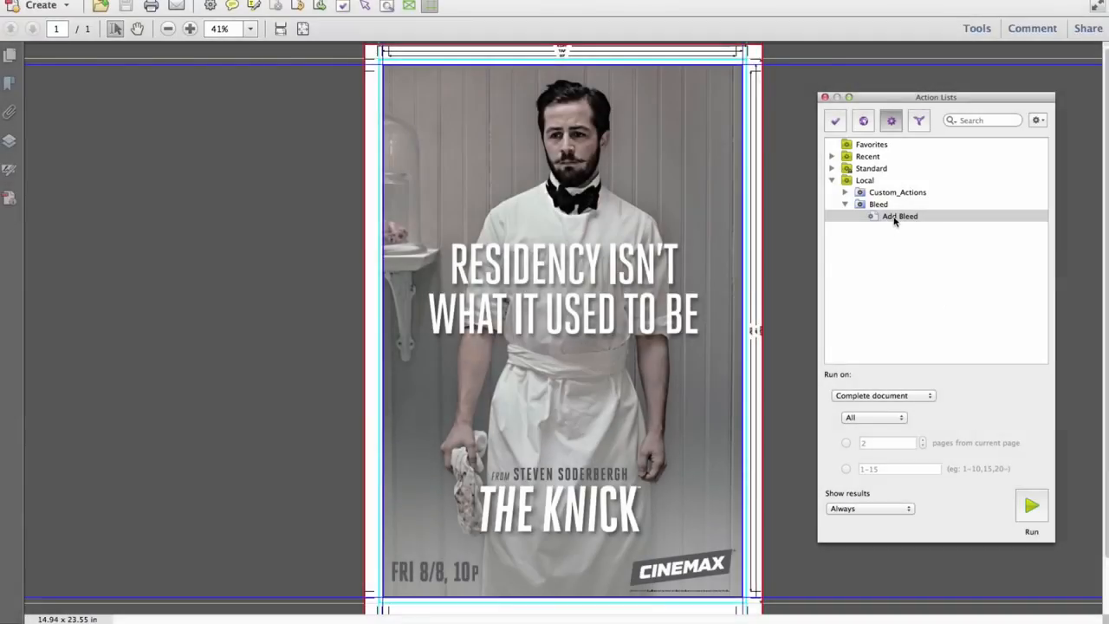
- Run the local Add Bleed action list on the complete poster document
left_click(895, 217)
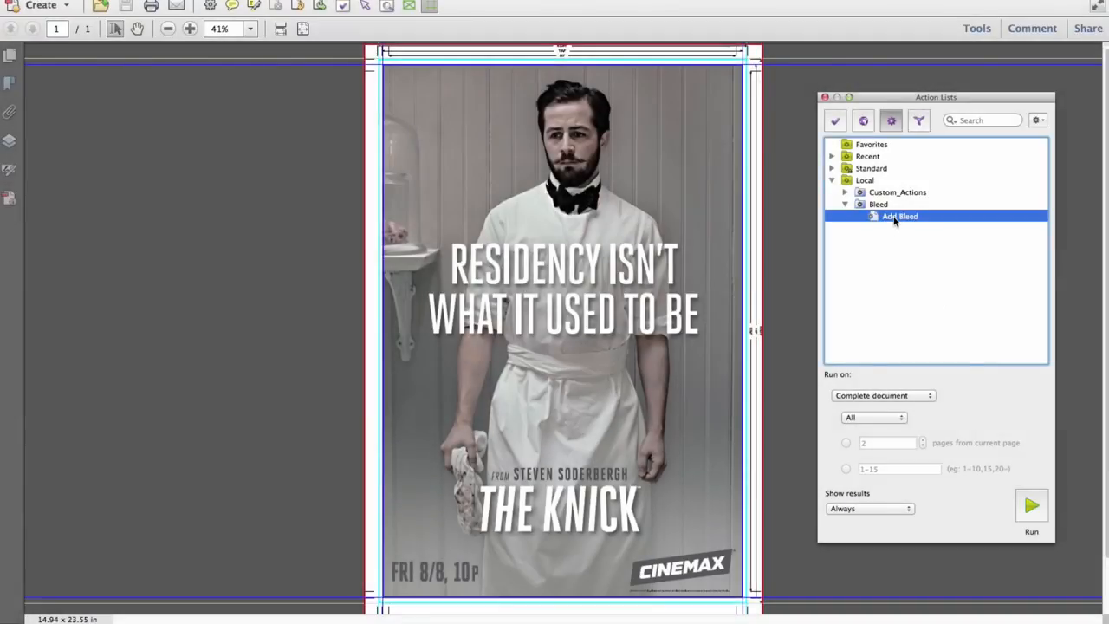
left_click(1034, 505)
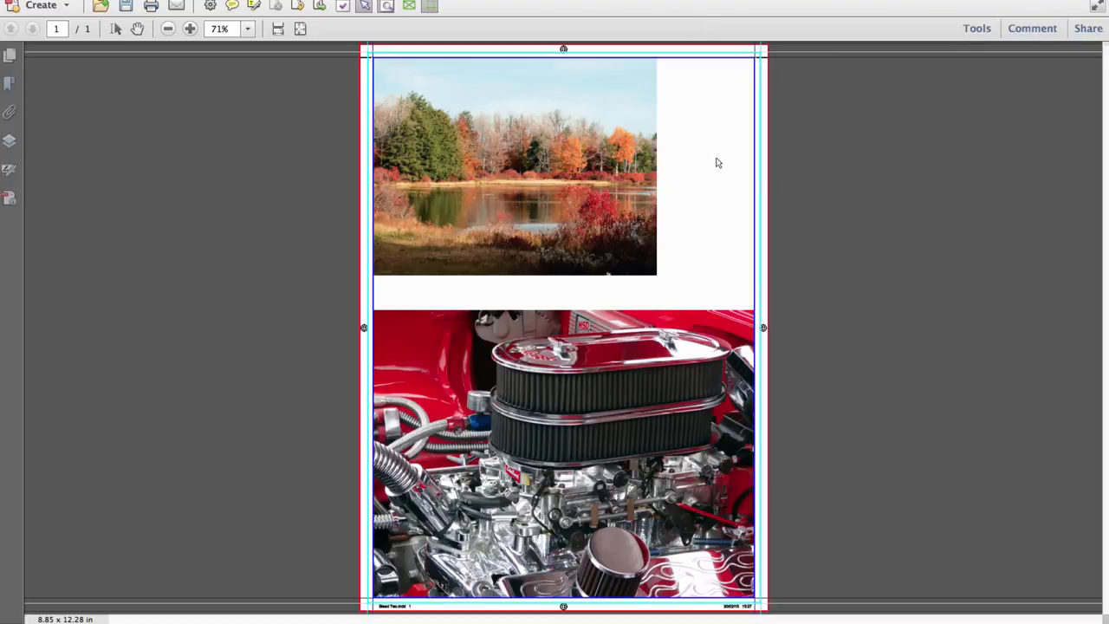
- Check the engine image in wireframe view, then run Add Bleed on the complete document and close the results report
left_click(411, 6)
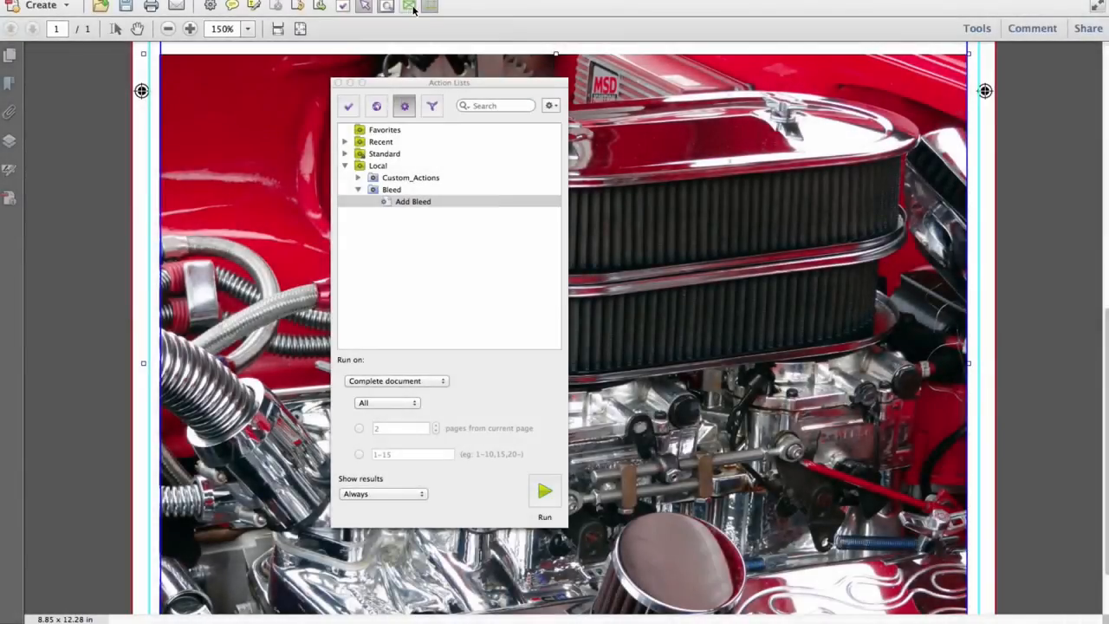
left_click(409, 7)
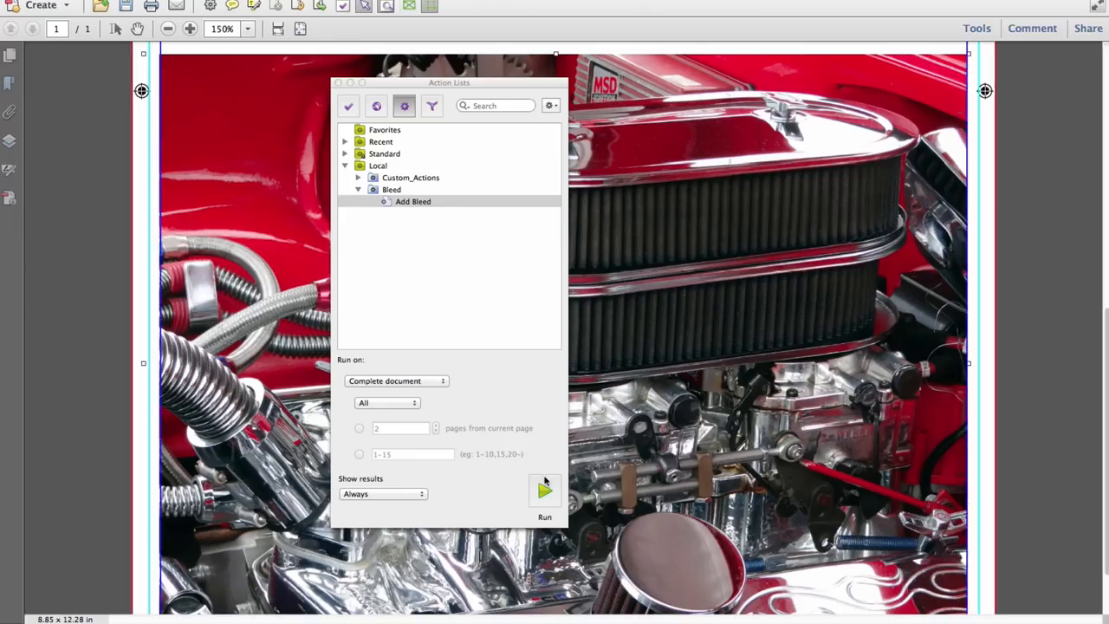
left_click(544, 490)
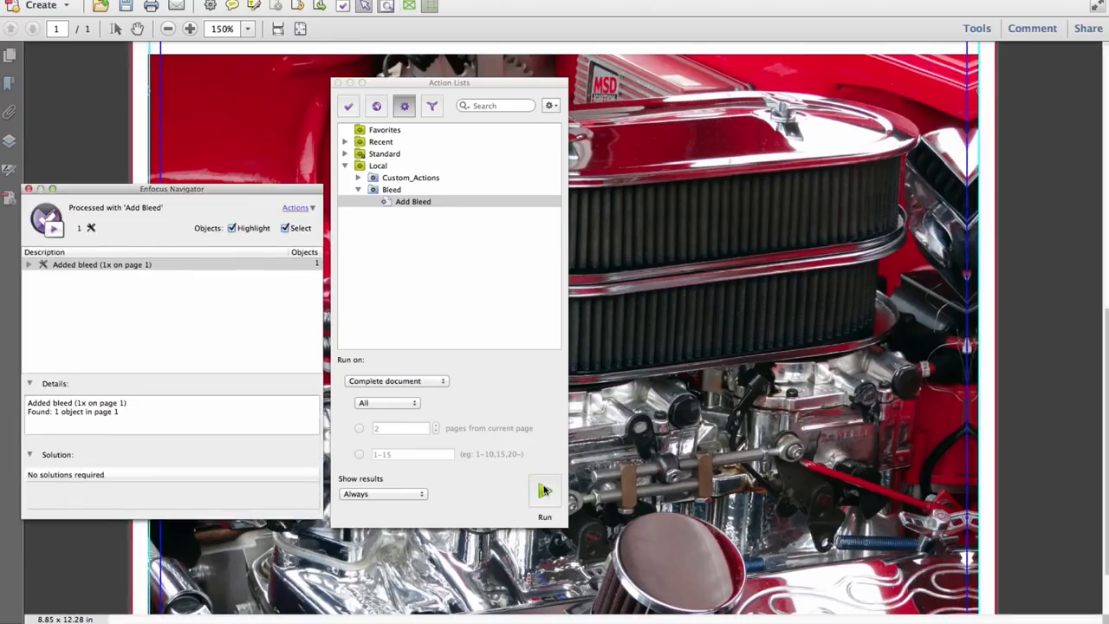
left_click(28, 189)
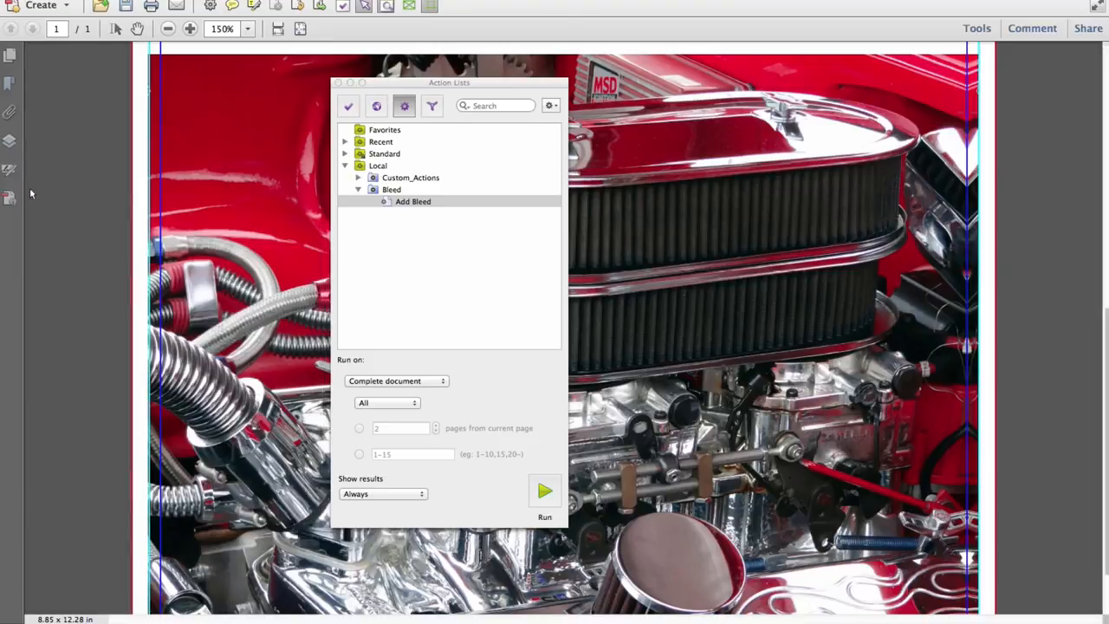
- Hide the page boxes and inspect the bleed around the engine image in normal and wireframe views
left_click(431, 6)
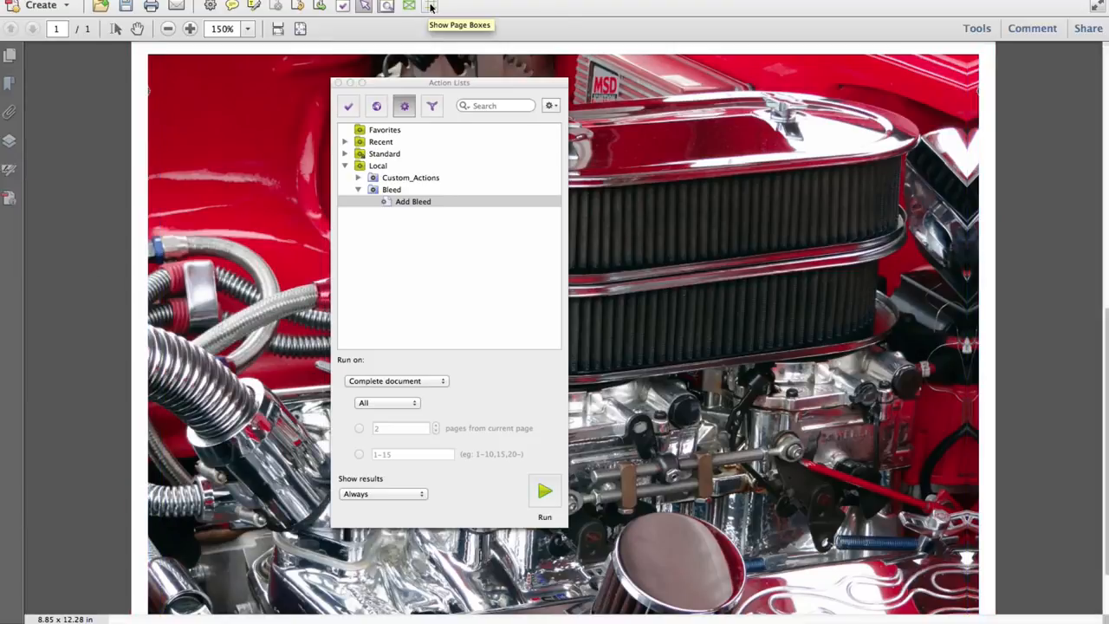
left_click(409, 6)
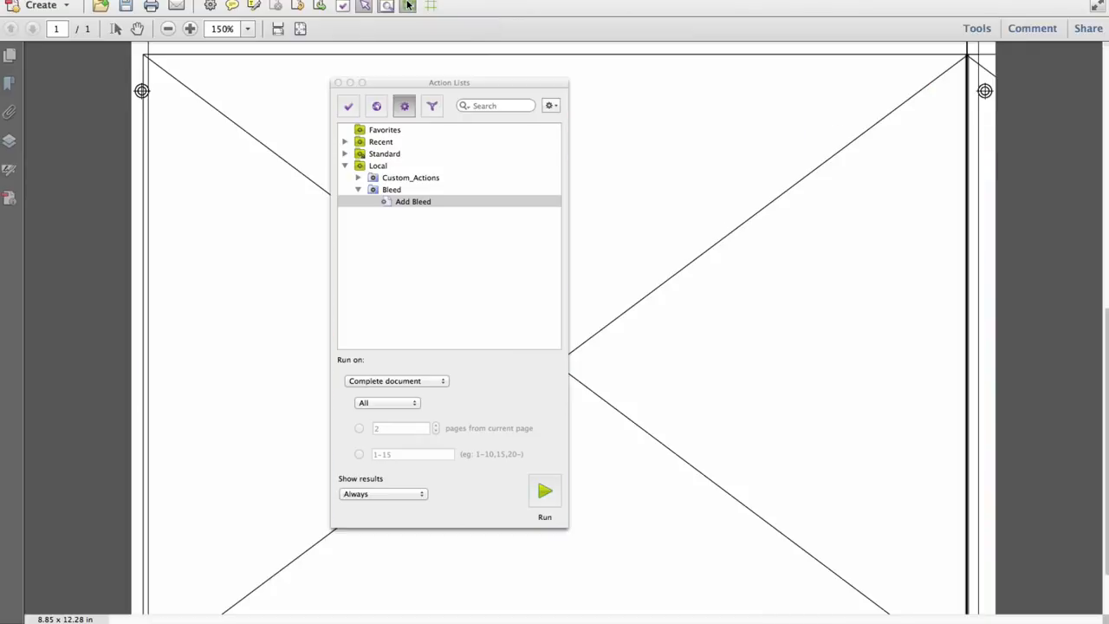
left_click(409, 6)
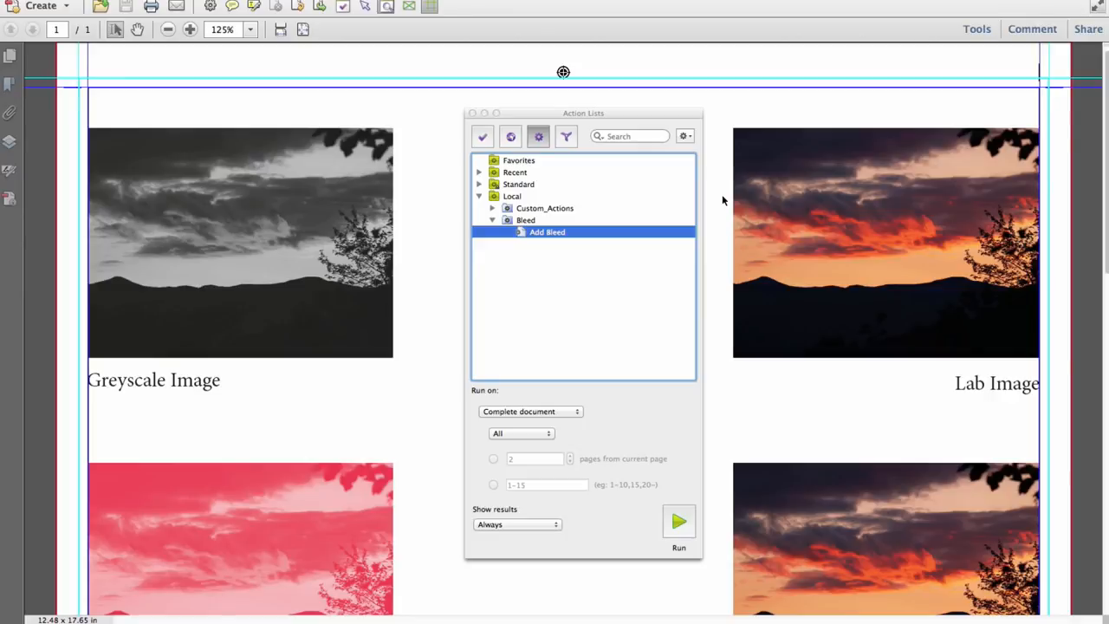
- Check the colour-mode sample images against the page boxes, run Add Bleed on the complete document and close the results report
scroll(721, 200, "down", 5)
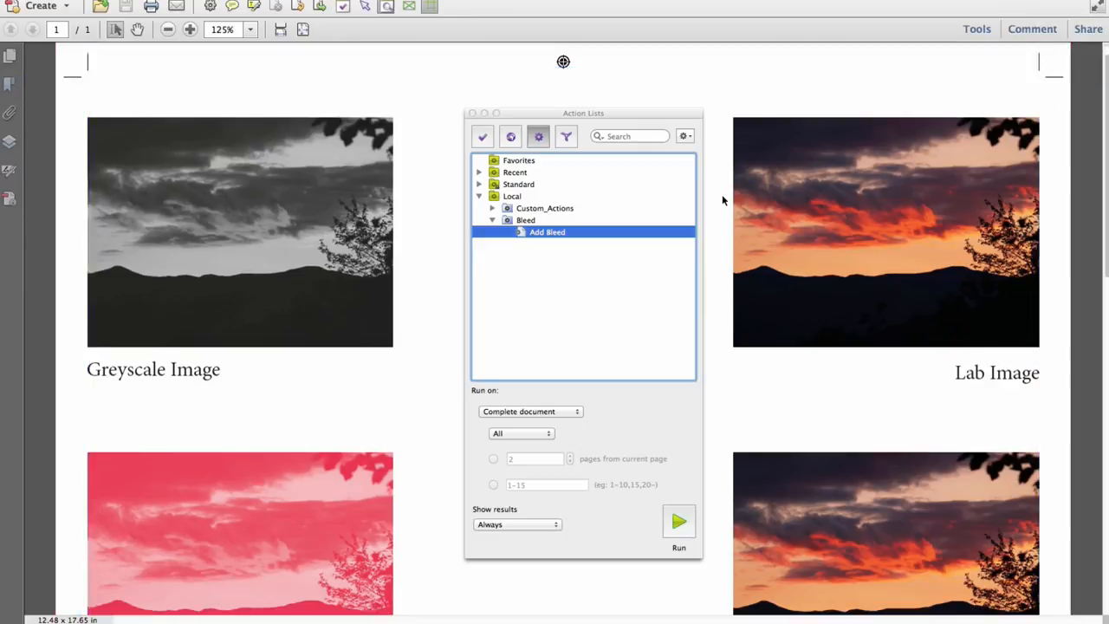
scroll(722, 200, "down", 8)
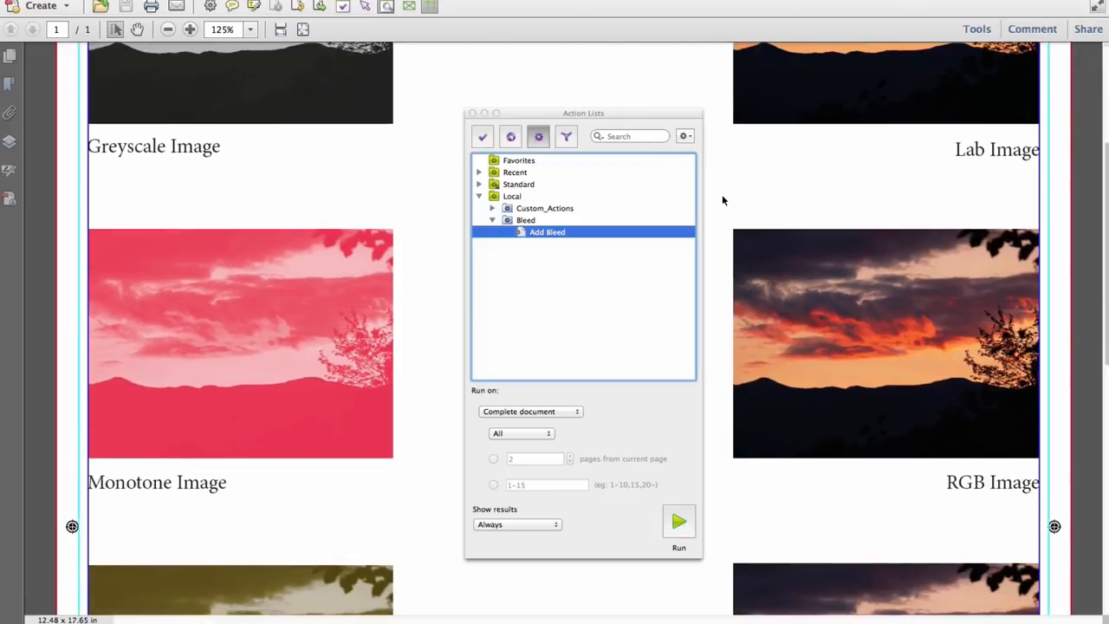
scroll(722, 200, "down", 6)
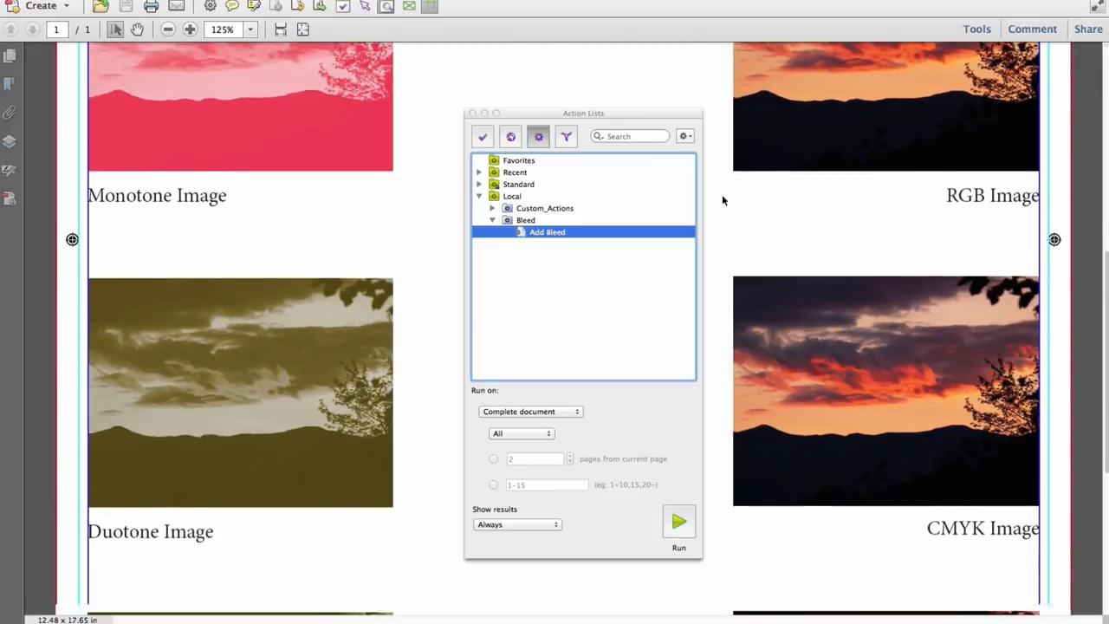
scroll(722, 200, "down", 4)
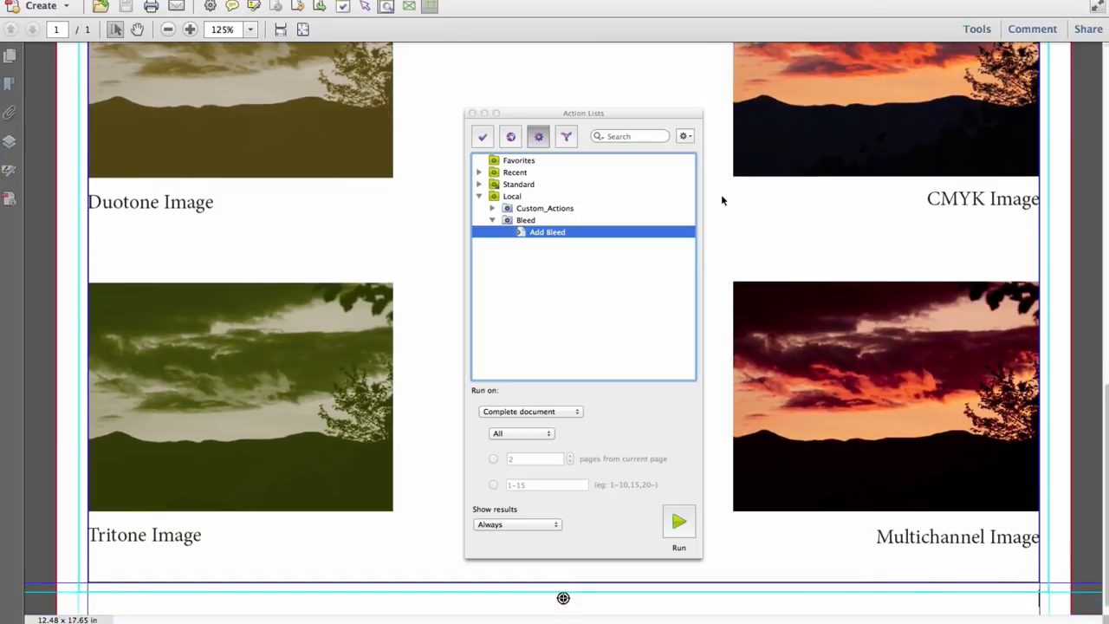
scroll(721, 201, "down", 1)
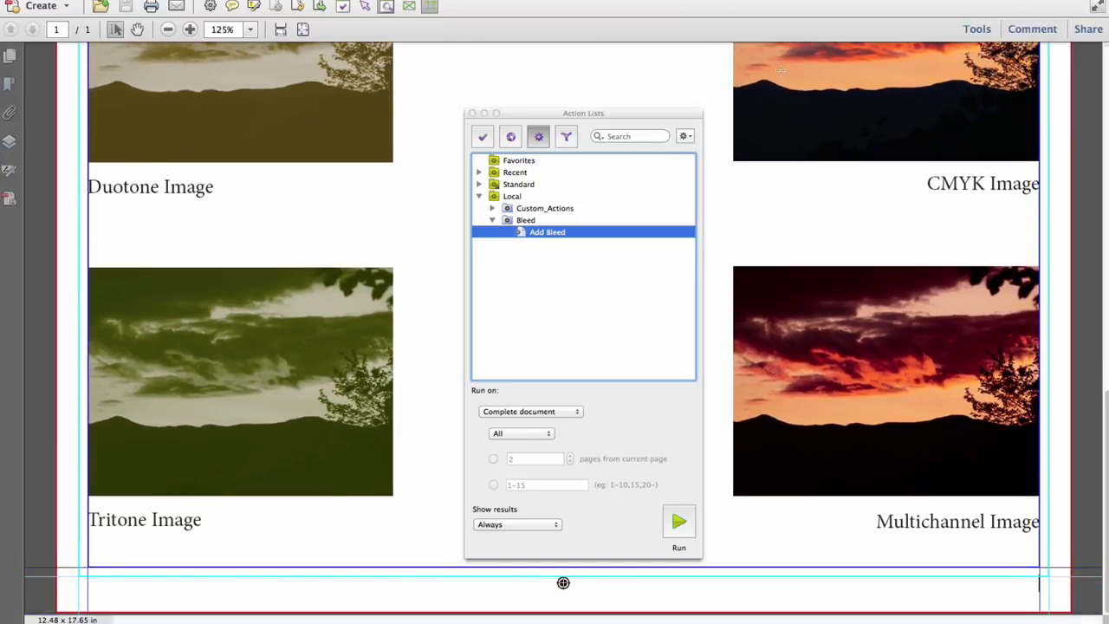
left_click(410, 8)
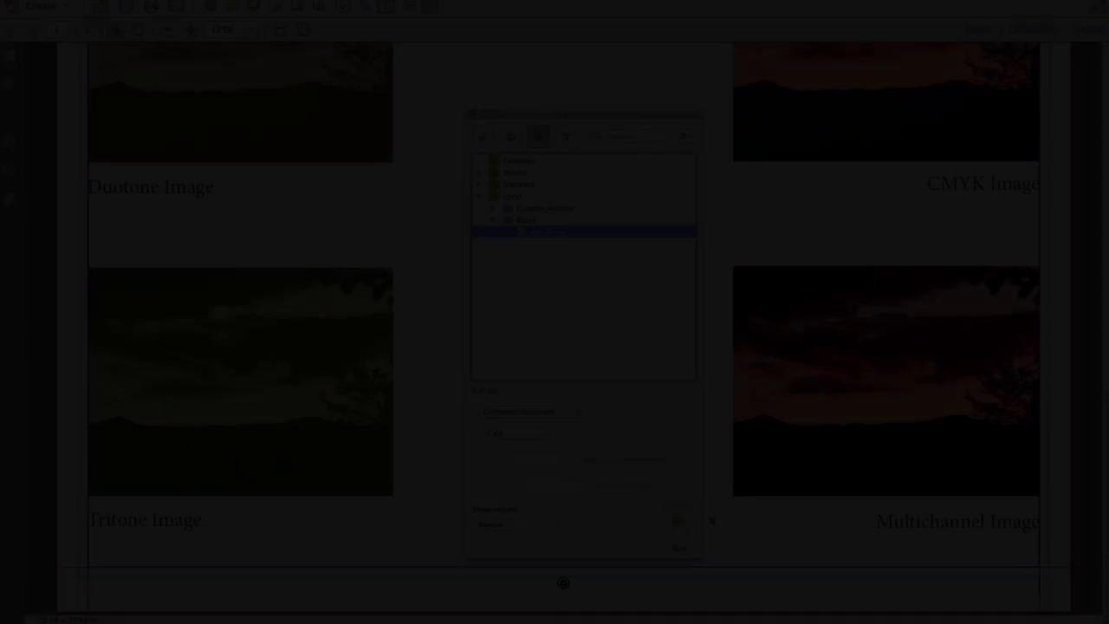
left_click(679, 520)
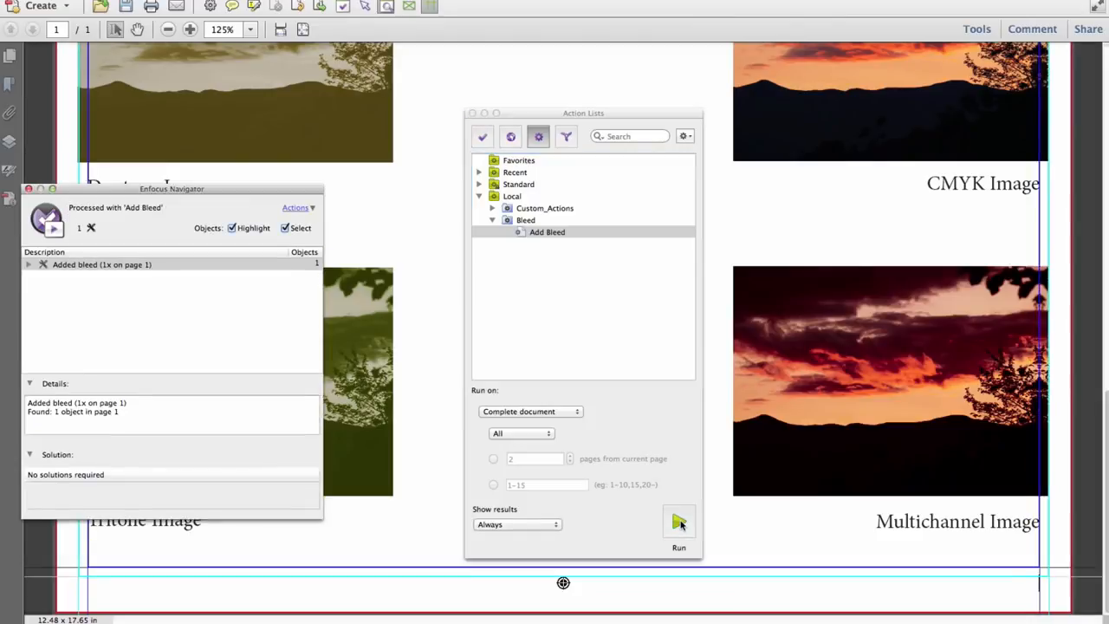
left_click(28, 188)
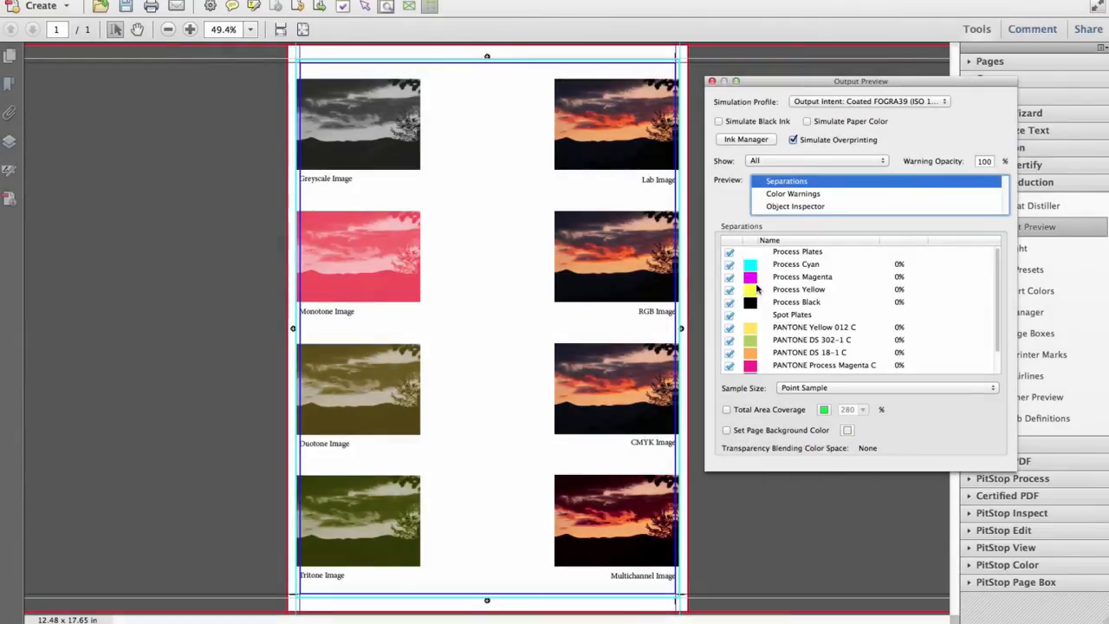
- Hide the Process Black, Yellow, Magenta and Cyan plates in Output Preview to check the spot-colour bleed, and close the preview
left_click(728, 302)
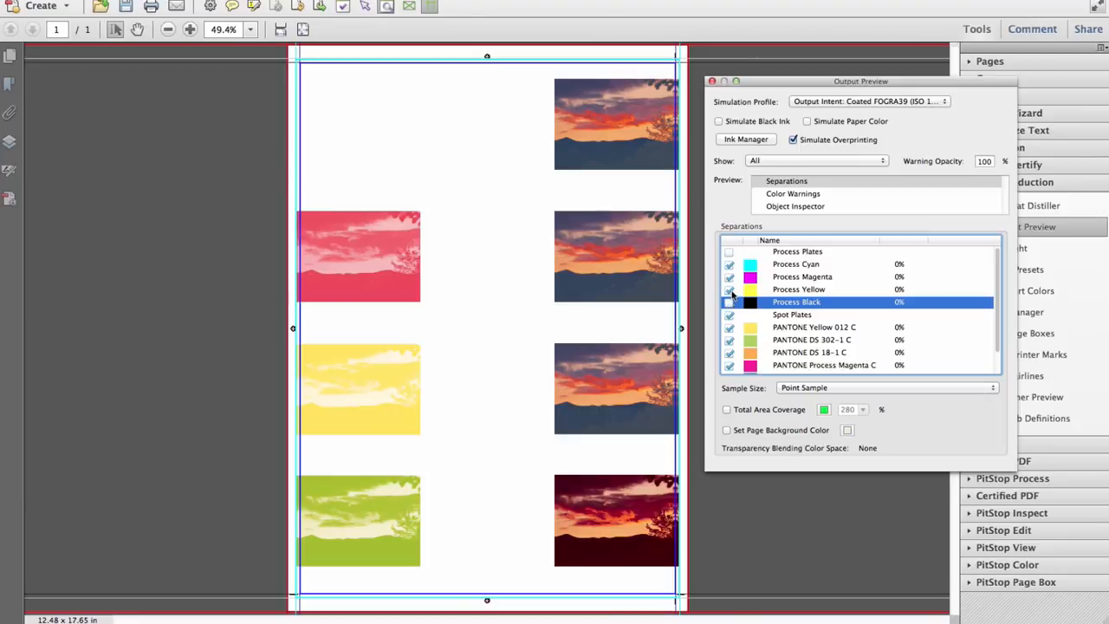
left_click(729, 290)
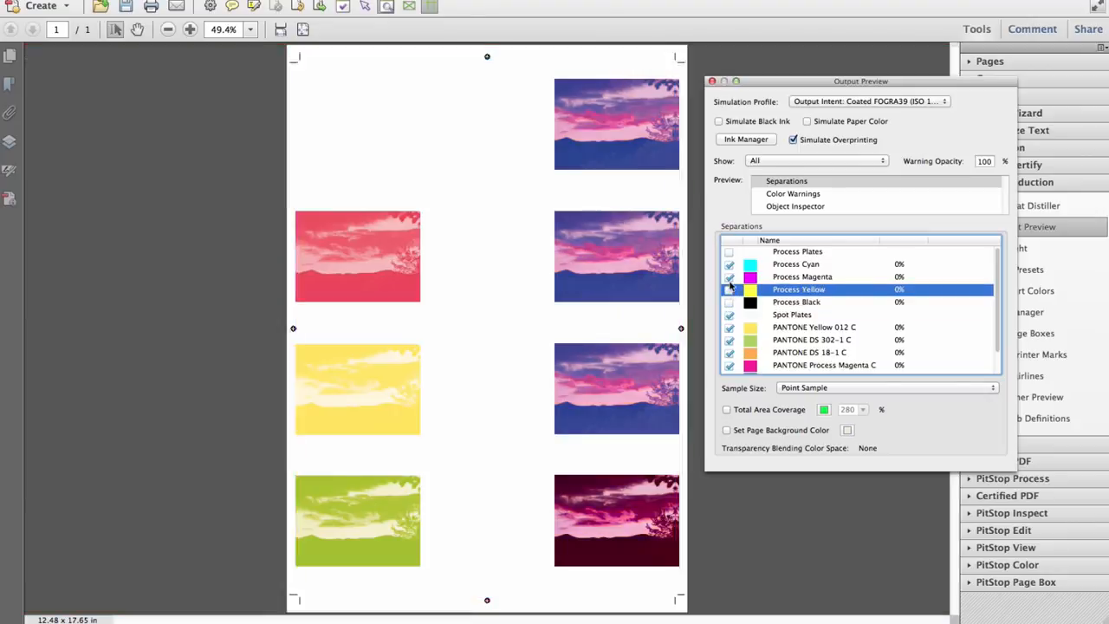
left_click(730, 277)
left_click(730, 265)
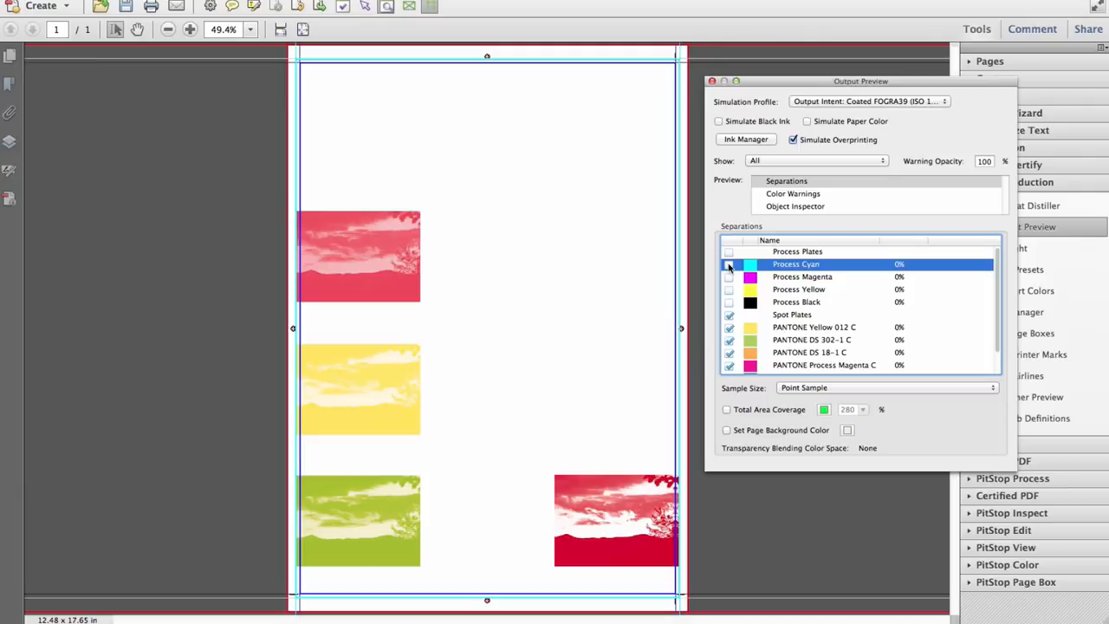
left_click(712, 82)
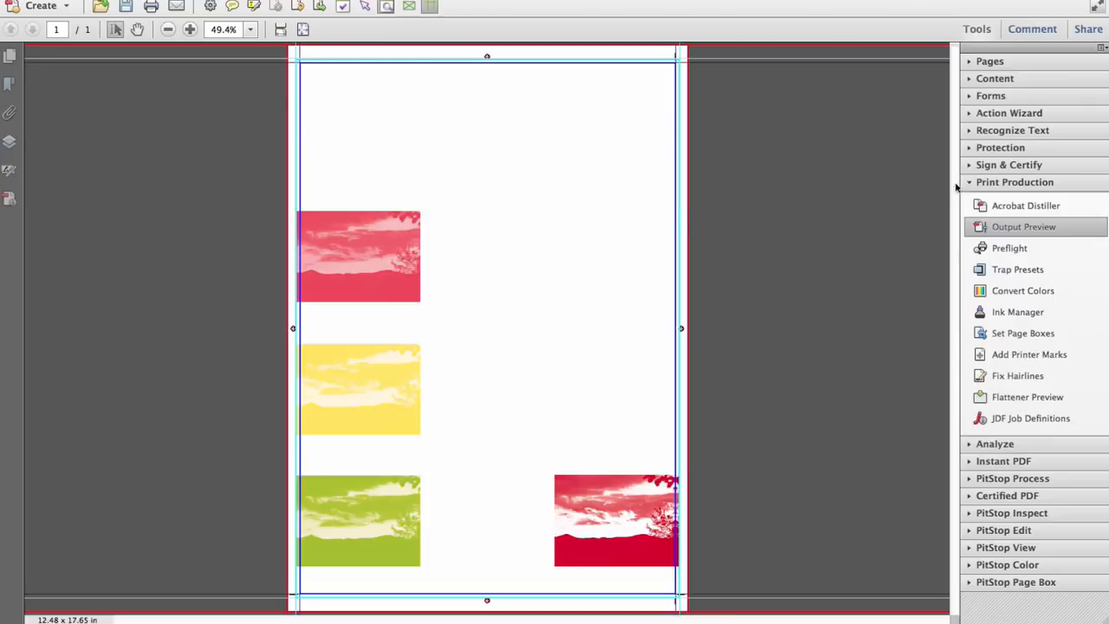